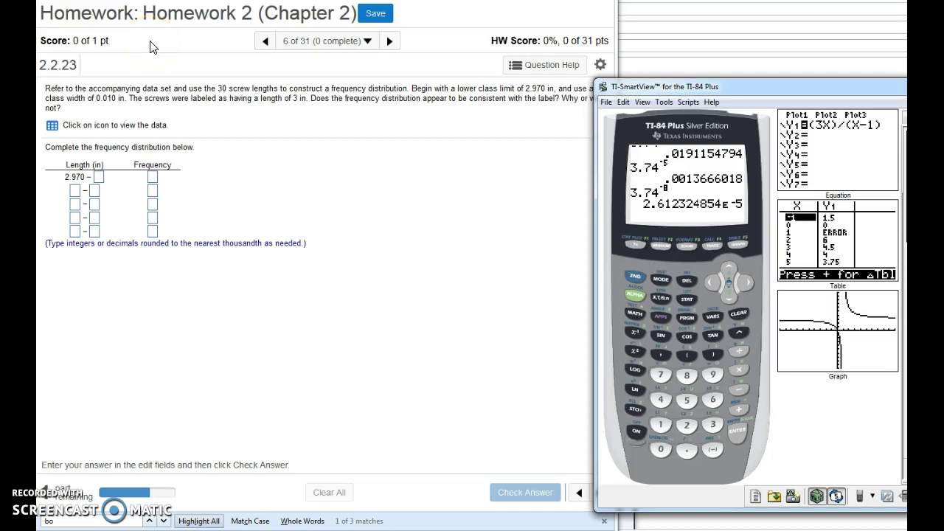
- Nudge the calculator window aside and briefly review the 30 screw-length values
{"action": "left_click_drag", "start_coordinate": [636, 88], "coordinate": [658, 82]}
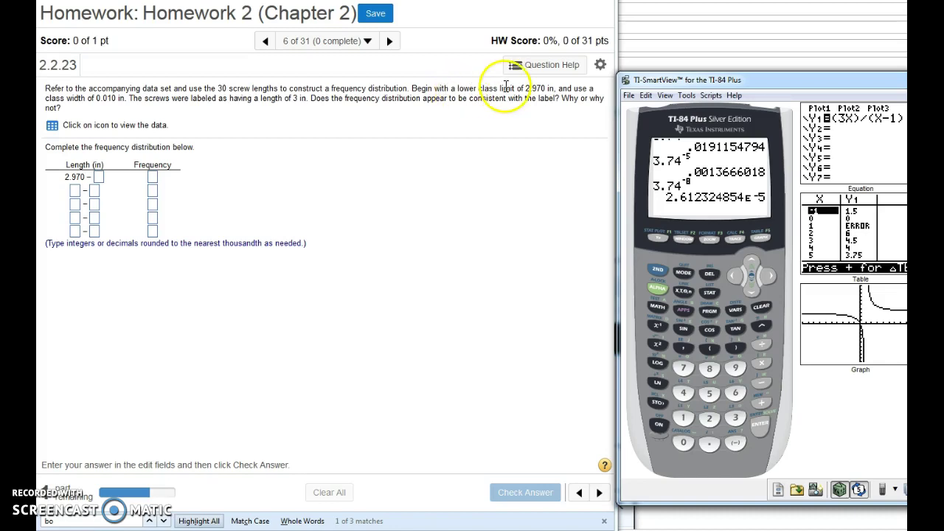
{"action": "left_click", "coordinate": [53, 123]}
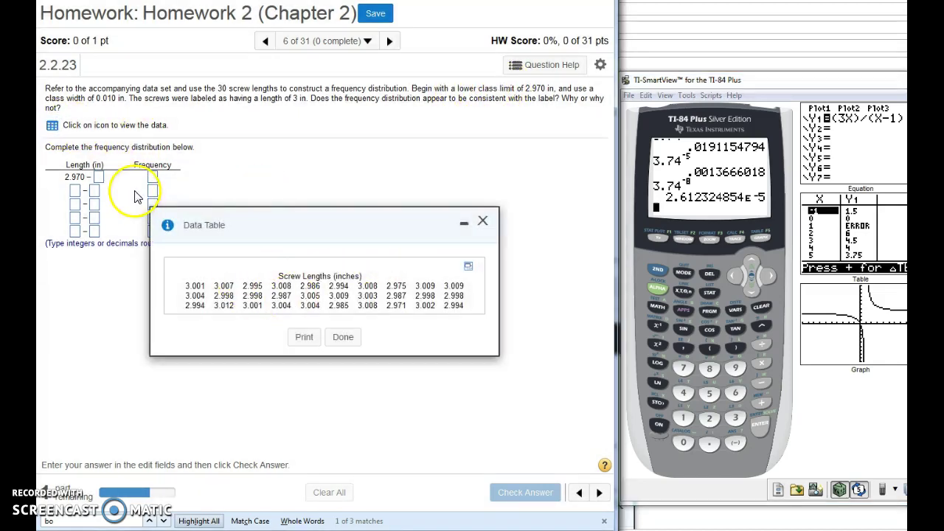
{"action": "left_click", "coordinate": [483, 222]}
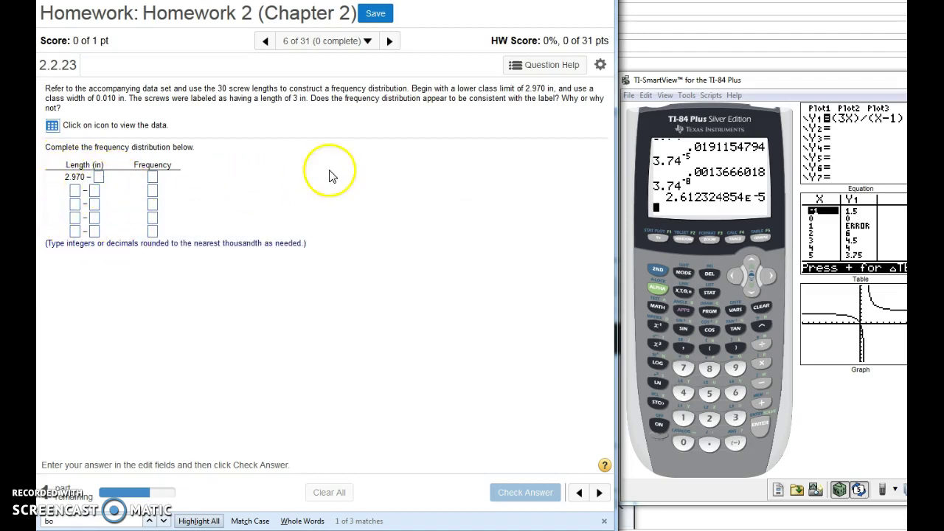
{"action": "left_click", "coordinate": [536, 89]}
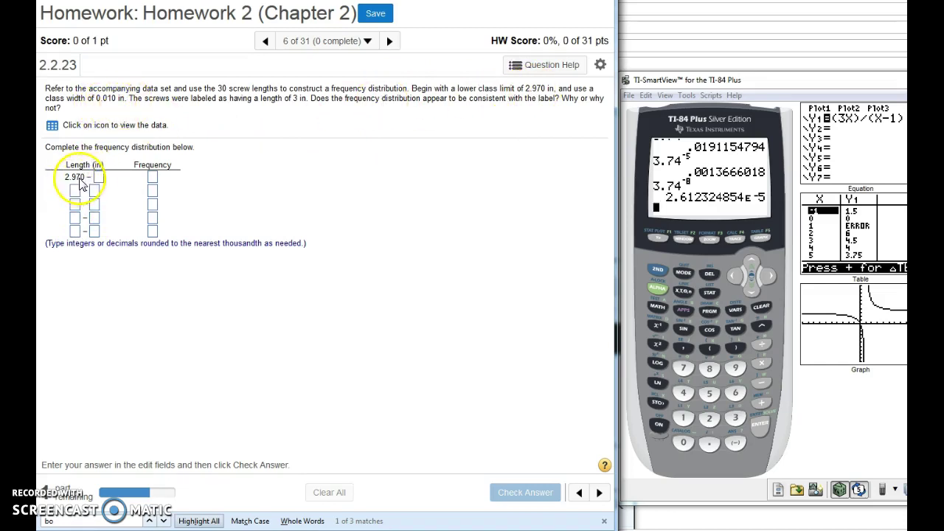
- Start typing 2.97 on the calculator, then clear the home screen
{"action": "left_click", "coordinate": [711, 419]}
{"action": "left_click", "coordinate": [710, 442]}
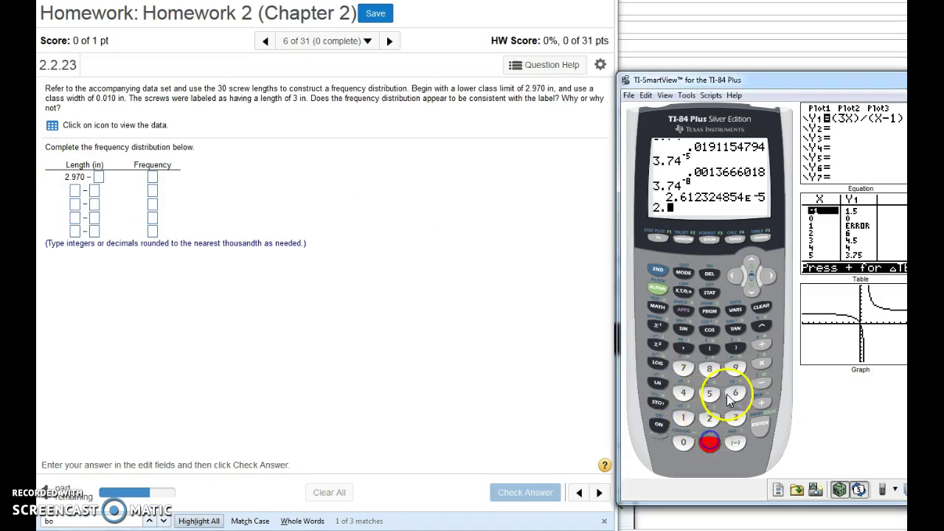
{"action": "left_click", "coordinate": [735, 366]}
{"action": "left_click", "coordinate": [683, 367]}
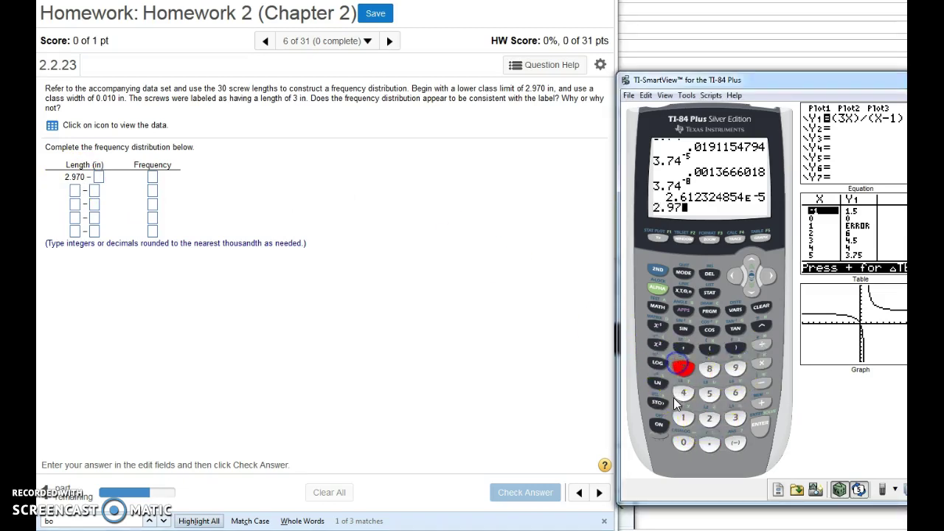
{"action": "left_click", "coordinate": [761, 306]}
{"action": "left_click", "coordinate": [759, 307]}
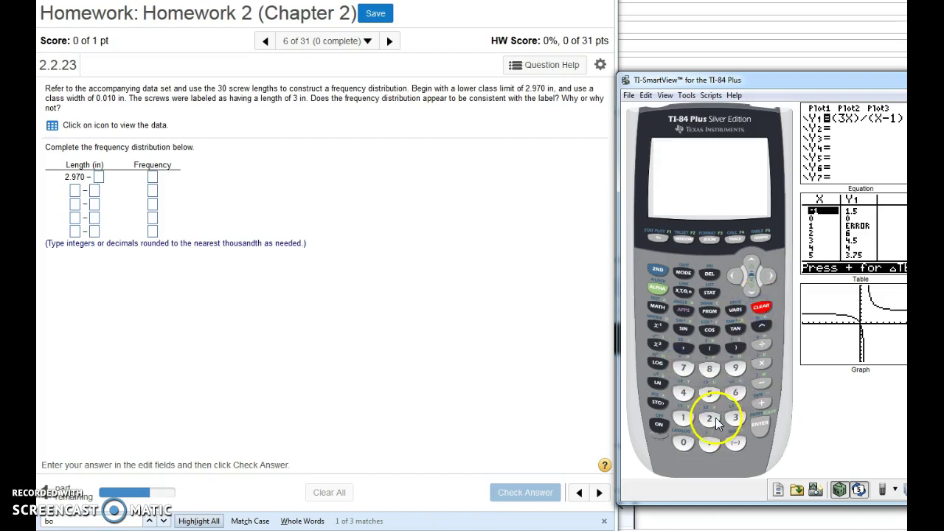
- Evaluate 2.970+0.010 on the calculator to get the next lower limit, 2.98
{"action": "left_click", "coordinate": [709, 444]}
{"action": "left_click", "coordinate": [734, 369]}
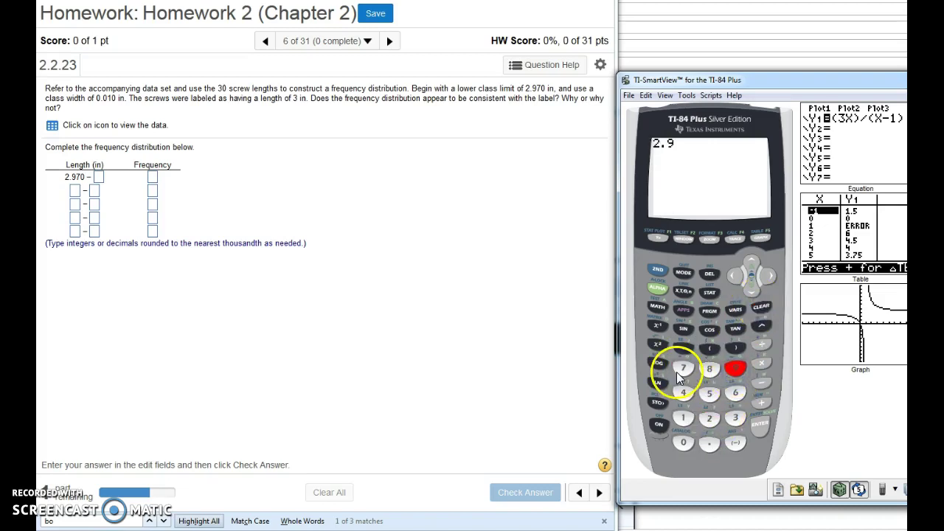
{"action": "left_click", "coordinate": [679, 370]}
{"action": "left_click", "coordinate": [683, 443]}
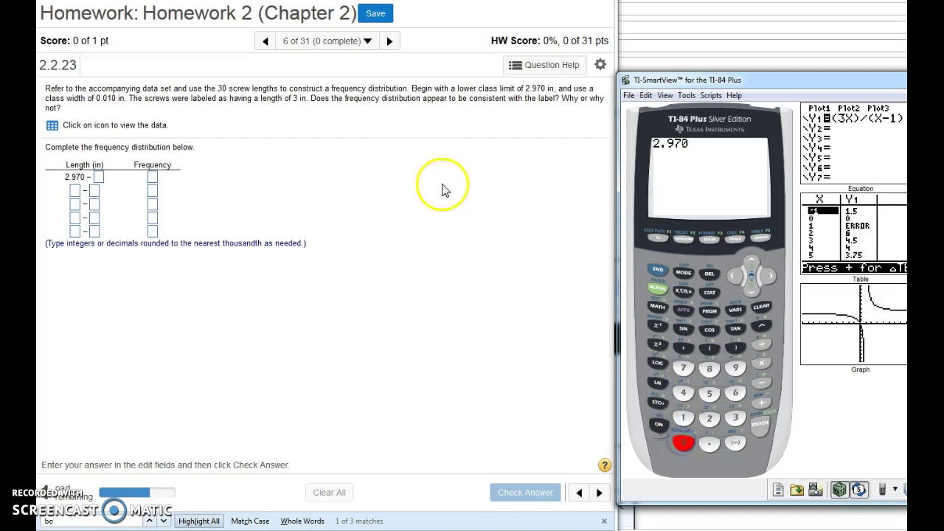
{"action": "left_click", "coordinate": [762, 405]}
{"action": "left_click", "coordinate": [683, 443]}
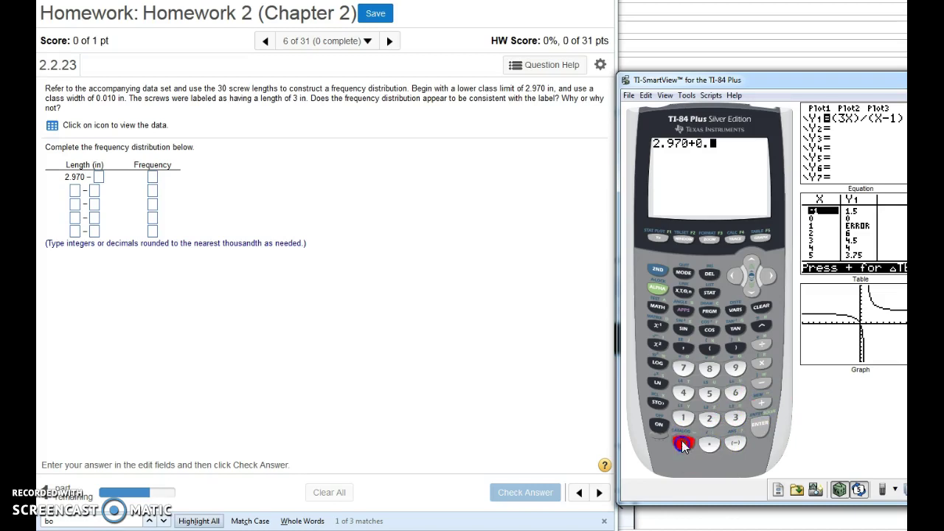
{"action": "left_click", "coordinate": [683, 442]}
{"action": "left_click", "coordinate": [683, 418]}
{"action": "left_click", "coordinate": [683, 442]}
{"action": "left_click", "coordinate": [760, 426]}
{"action": "left_click", "coordinate": [314, 295]}
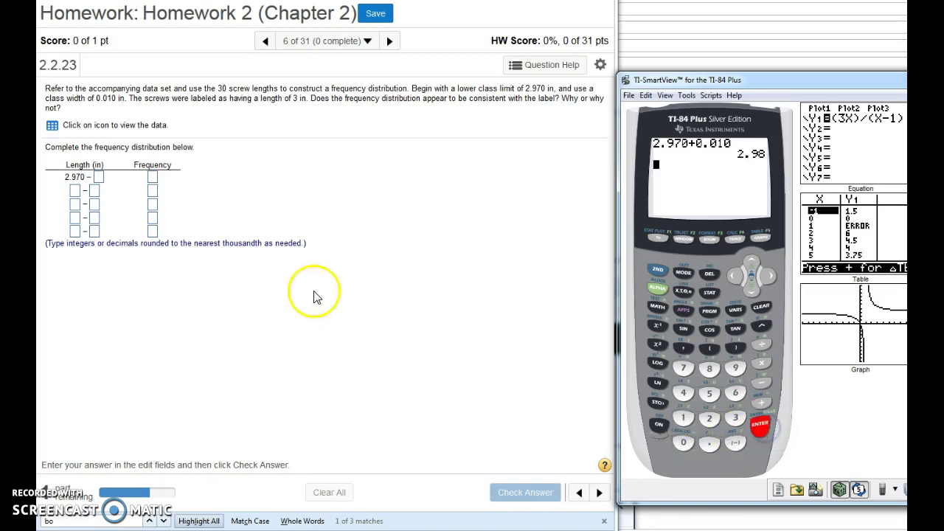
{"action": "left_click", "coordinate": [75, 190]}
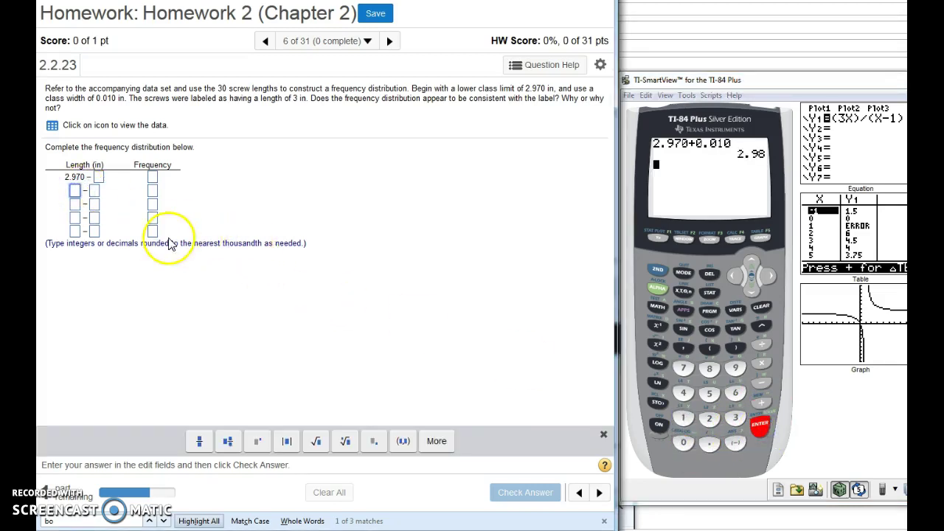
- Enter 2.980 as the second lower limit and compute Ans+0.010 = 2.99
{"action": "type", "text": "2.980"}
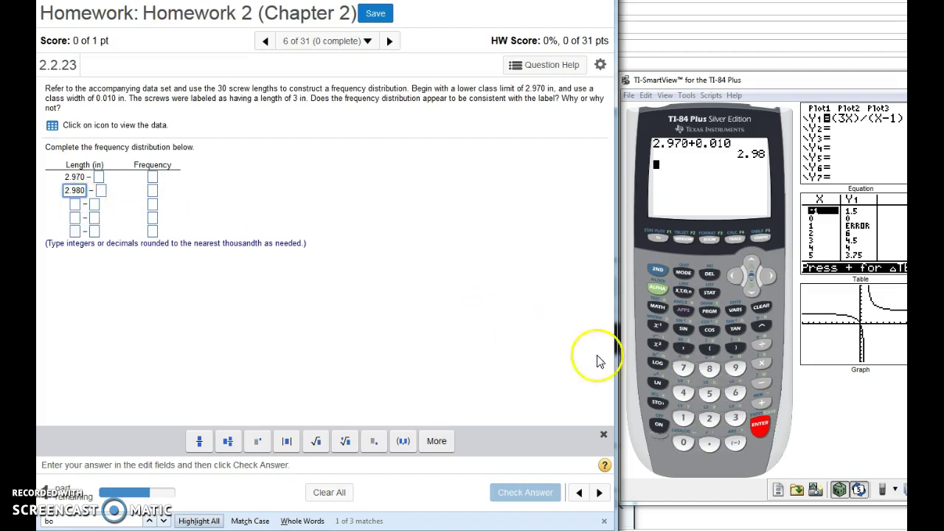
{"action": "left_click", "coordinate": [761, 403]}
{"action": "left_click", "coordinate": [680, 443]}
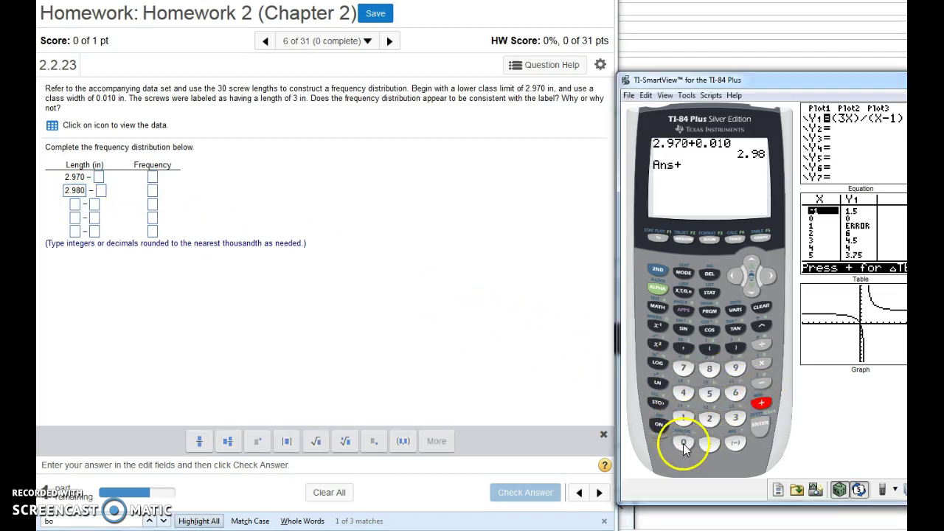
{"action": "left_click", "coordinate": [709, 443]}
{"action": "left_click", "coordinate": [683, 443]}
{"action": "left_click", "coordinate": [683, 417]}
{"action": "left_click", "coordinate": [683, 443]}
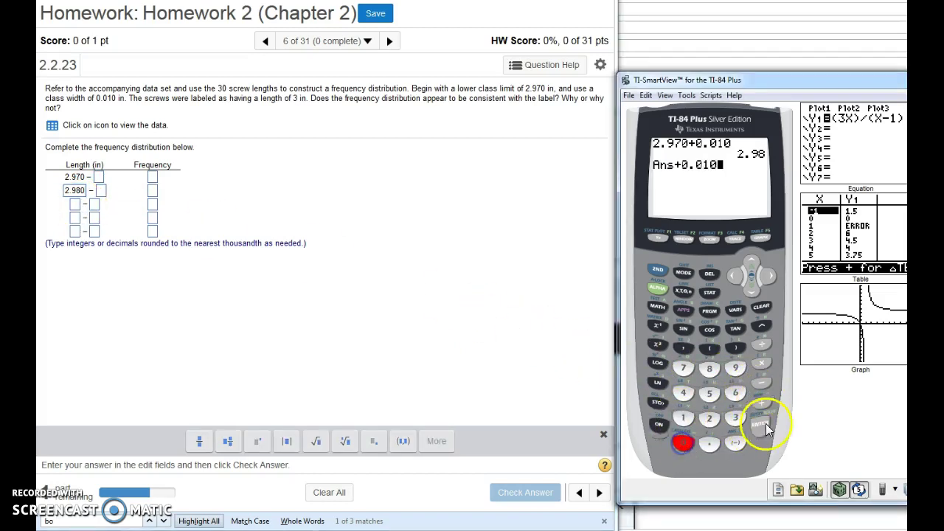
{"action": "left_click", "coordinate": [760, 424]}
- Fill the third lower limit with 2.990 and enter Ans+0.010, correcting a mistyped minus sign
{"action": "left_click", "coordinate": [74, 205]}
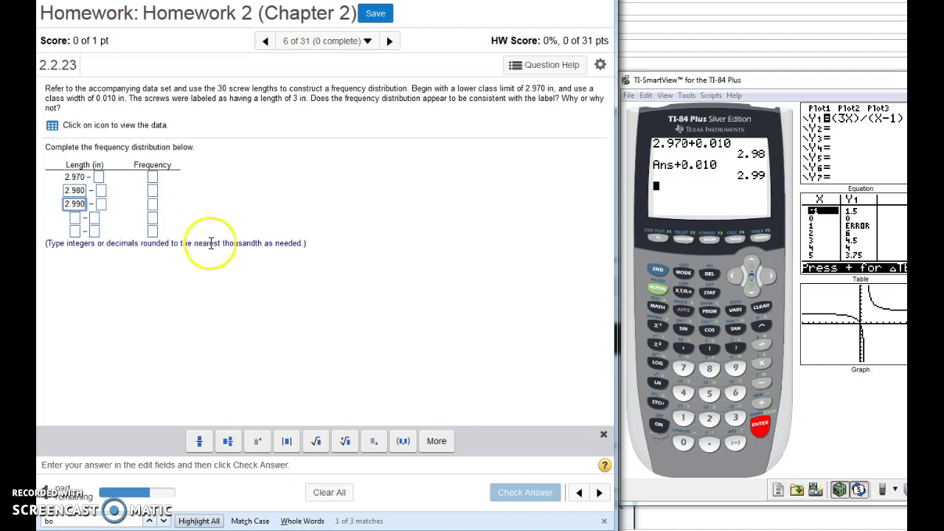
{"action": "left_click", "coordinate": [769, 403]}
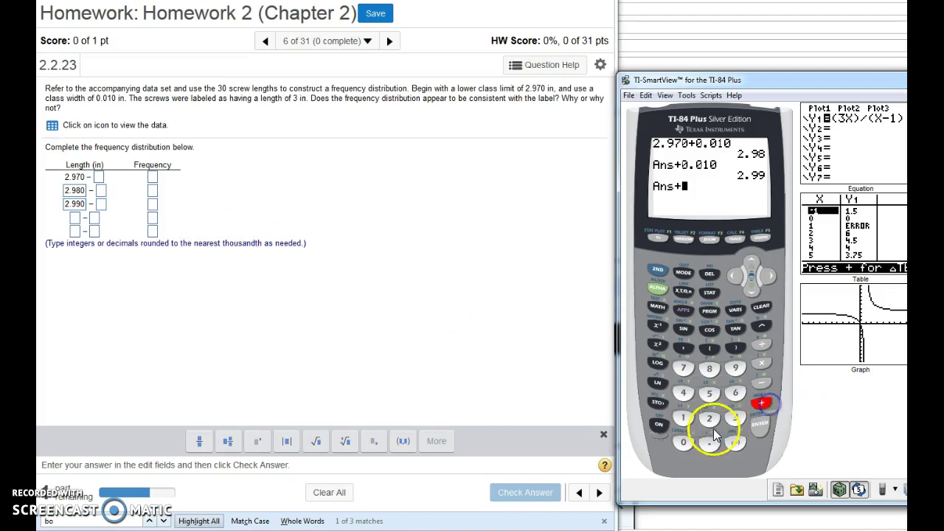
{"action": "left_click", "coordinate": [726, 441]}
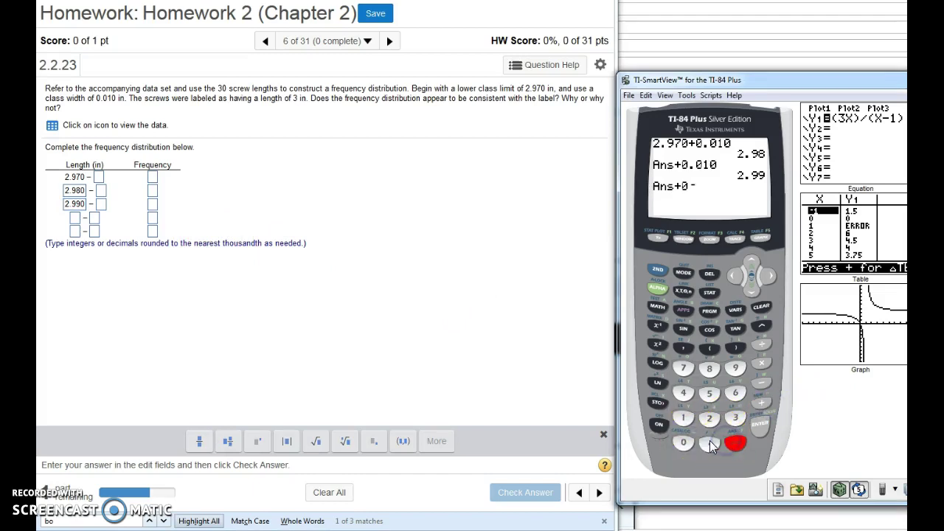
{"action": "left_click", "coordinate": [685, 442]}
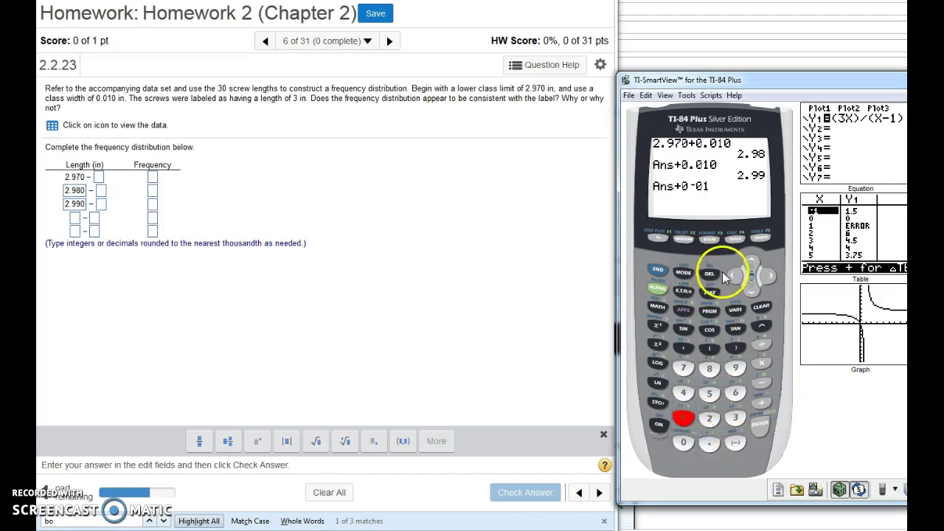
{"action": "left_click", "coordinate": [731, 274]}
{"action": "left_click", "coordinate": [731, 275]}
{"action": "left_click", "coordinate": [732, 274]}
{"action": "left_click", "coordinate": [707, 443]}
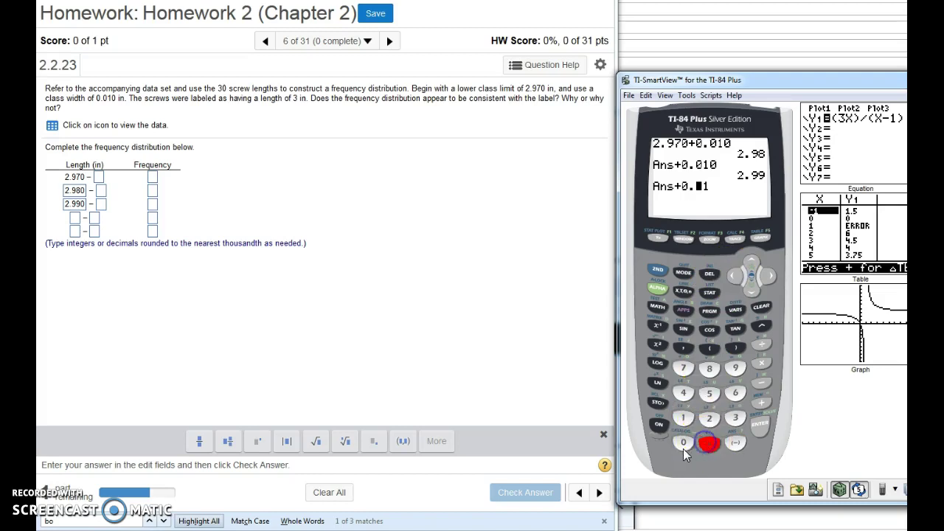
{"action": "left_click", "coordinate": [683, 443]}
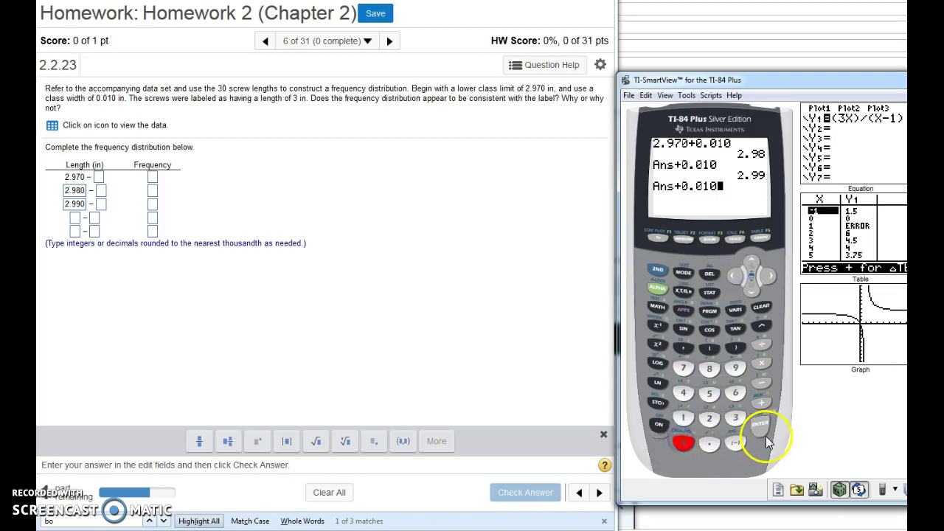
- Enter 3.000 as the fourth row's lower class limit
{"action": "left_click", "coordinate": [75, 217]}
{"action": "type", "text": "3.0"}
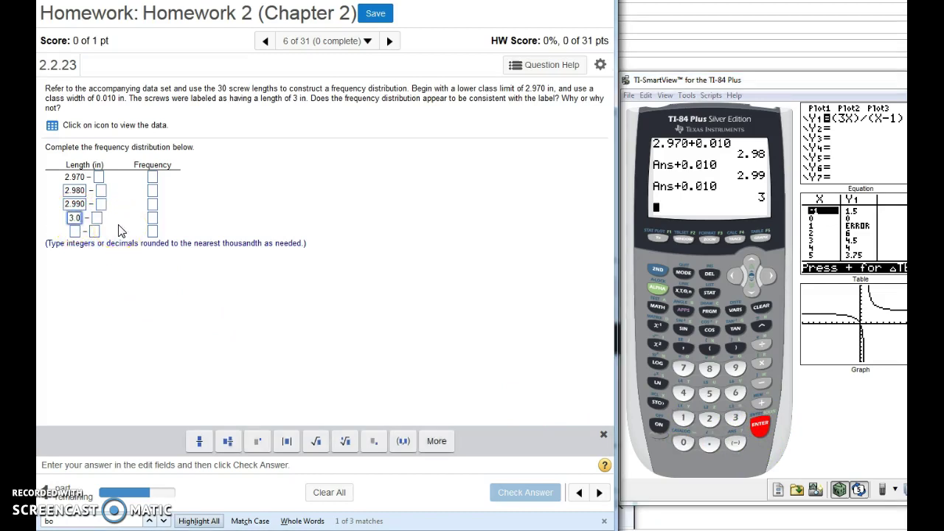
{"action": "left_click", "coordinate": [74, 230]}
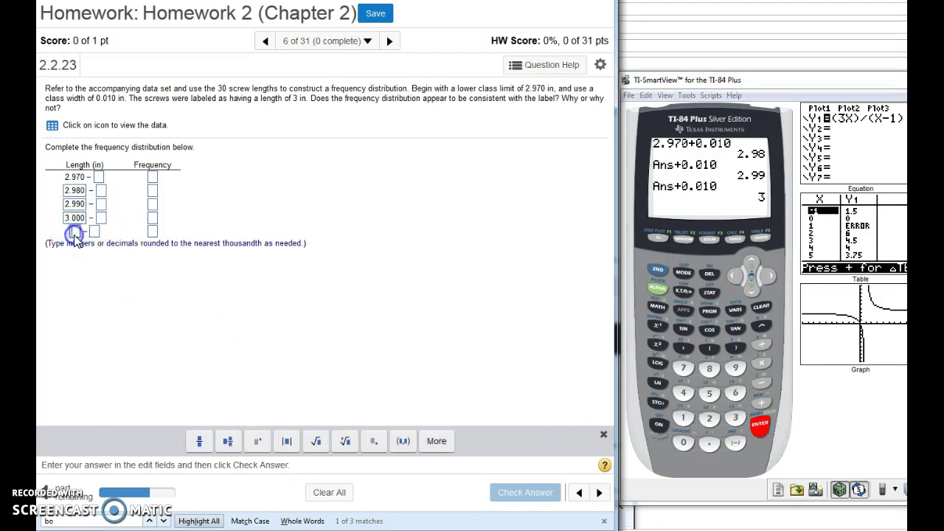
- Compute 3.01 on the calculator and enter 3.010 as the fifth lower limit
{"action": "left_click", "coordinate": [760, 402]}
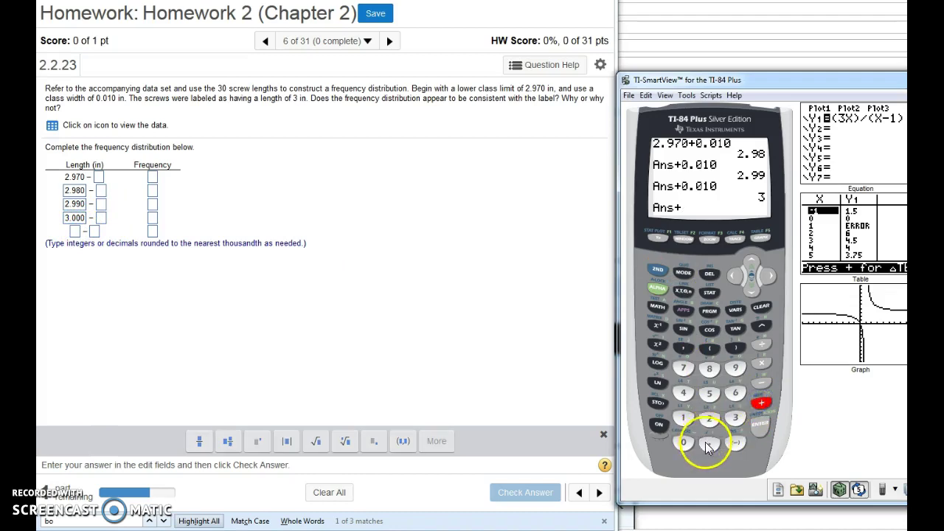
{"action": "left_click", "coordinate": [683, 442]}
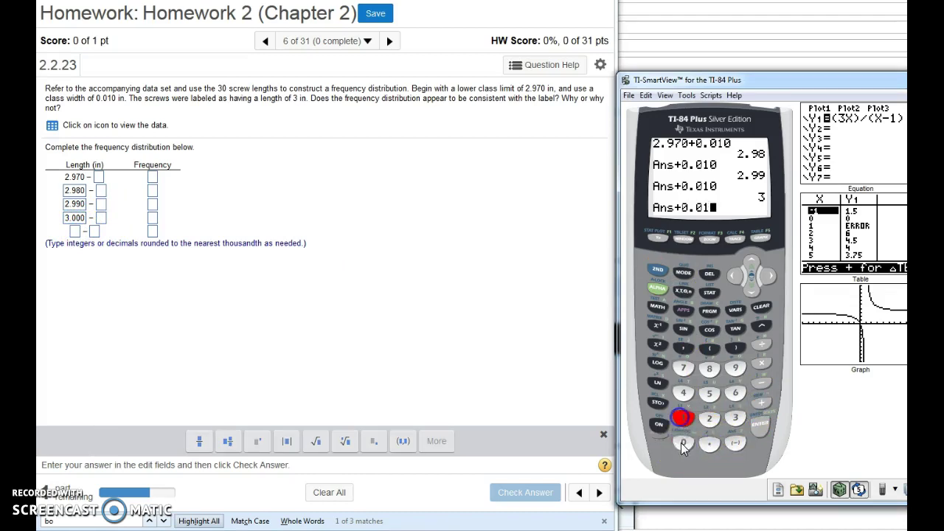
{"action": "left_click", "coordinate": [683, 443]}
{"action": "left_click", "coordinate": [760, 424]}
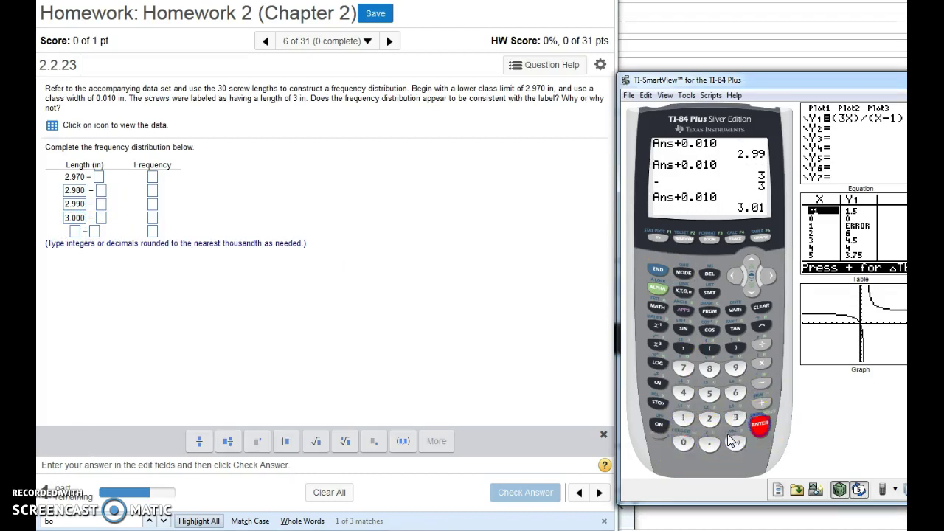
{"action": "left_click", "coordinate": [75, 231]}
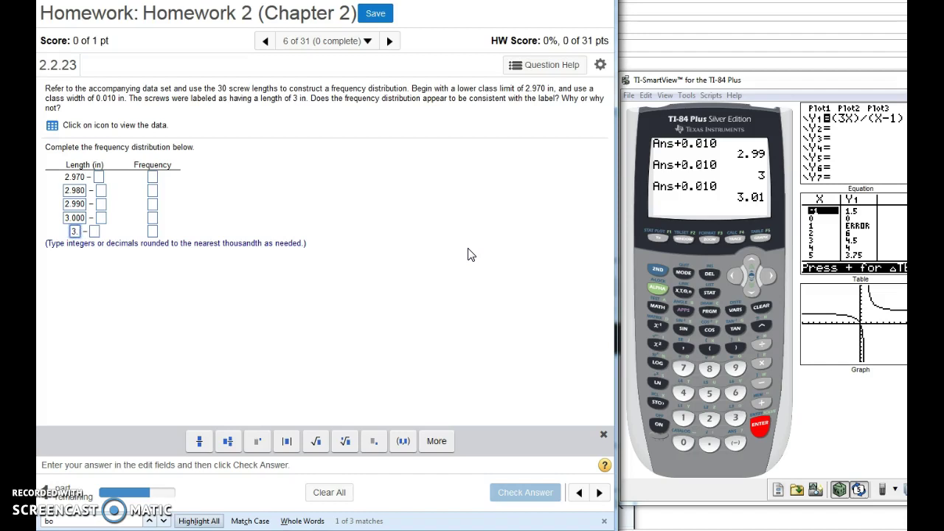
{"action": "type", "text": "3.010"}
- Type upper class limits 2.979, 2.989 and 2.999 for the first three rows
{"action": "left_click", "coordinate": [100, 178]}
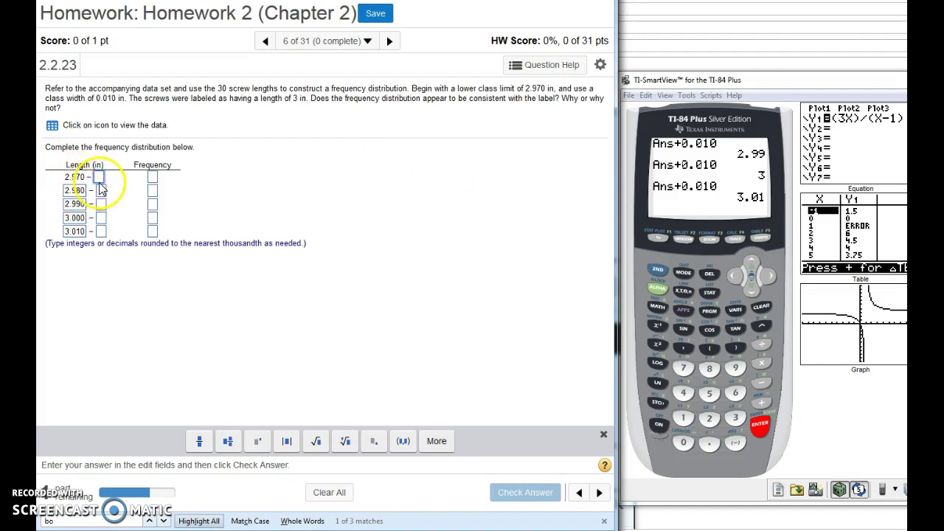
{"action": "left_click", "coordinate": [98, 178]}
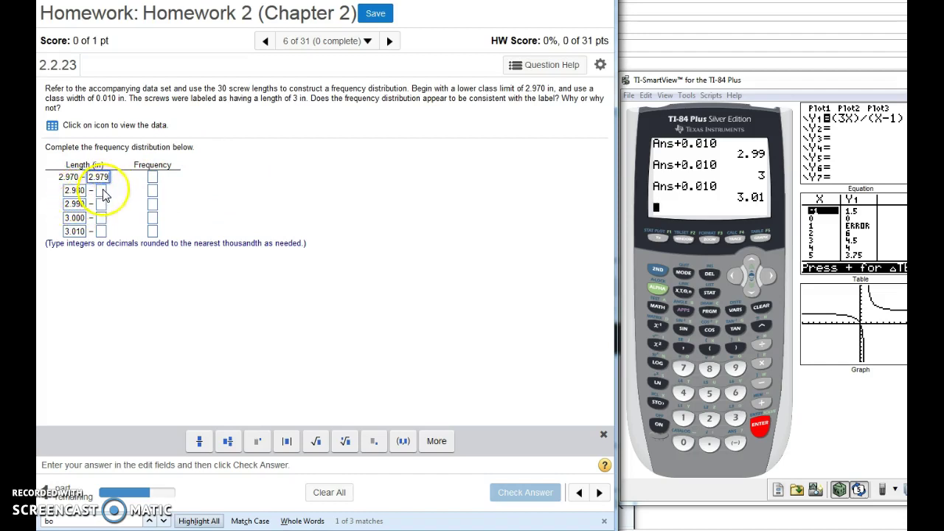
{"action": "left_click", "coordinate": [100, 189]}
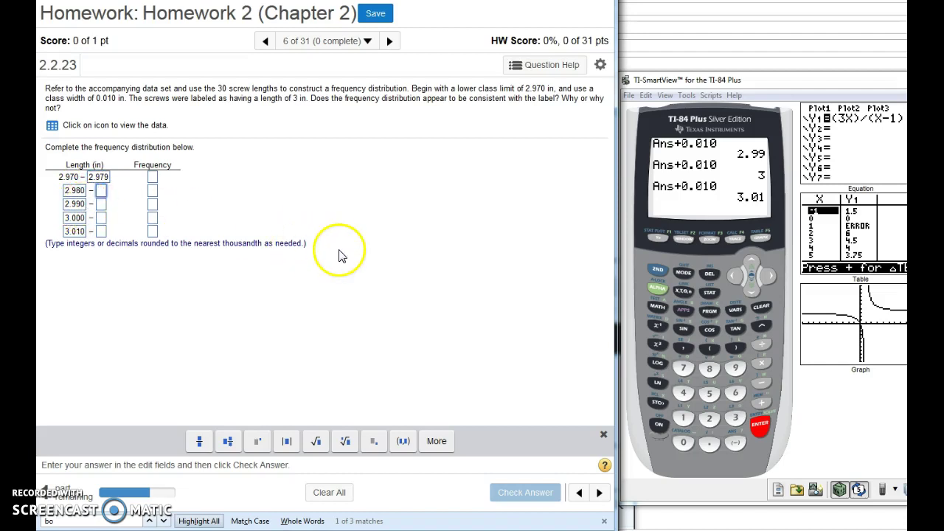
{"action": "type", "text": "2.989"}
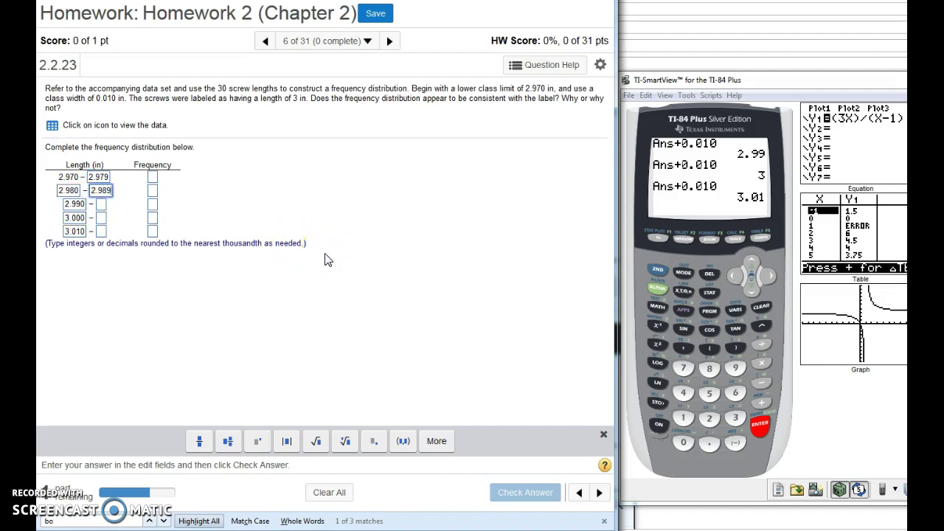
{"action": "left_click", "coordinate": [101, 205]}
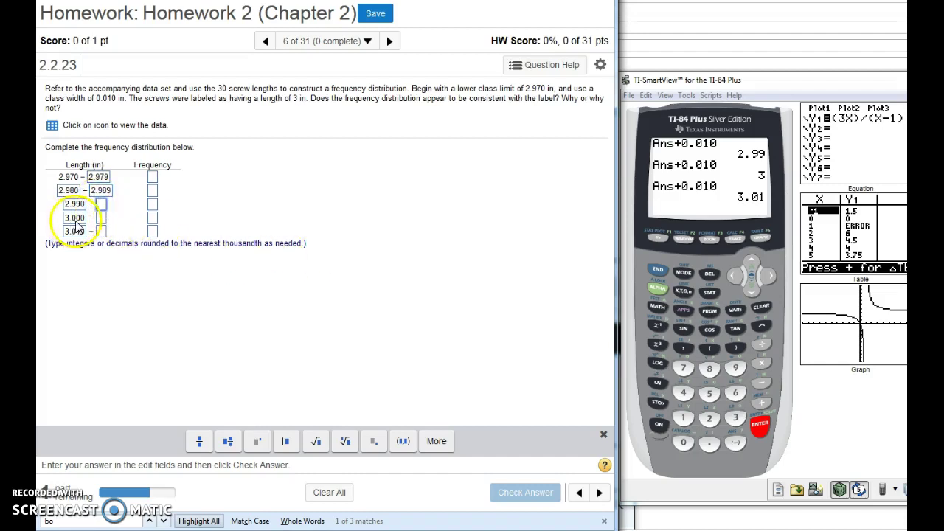
{"action": "type", "text": "2"}
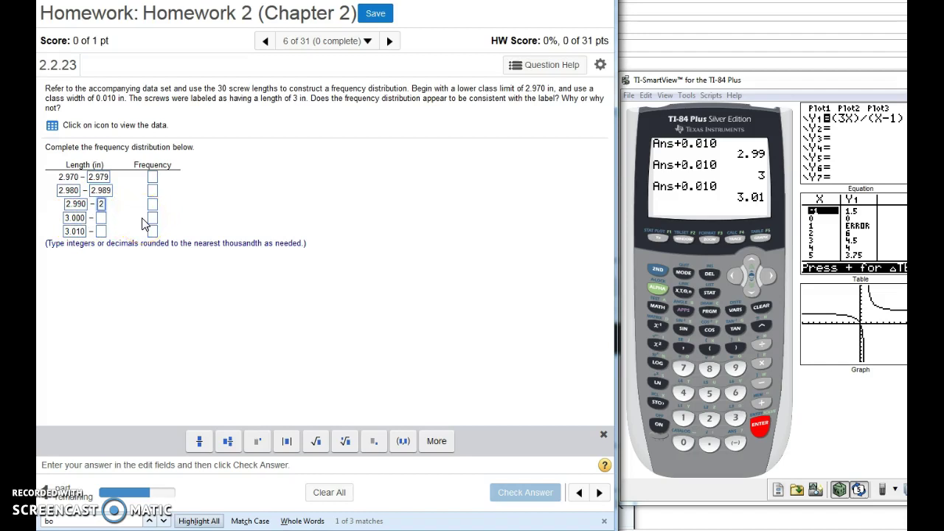
{"action": "type", "text": ".999"}
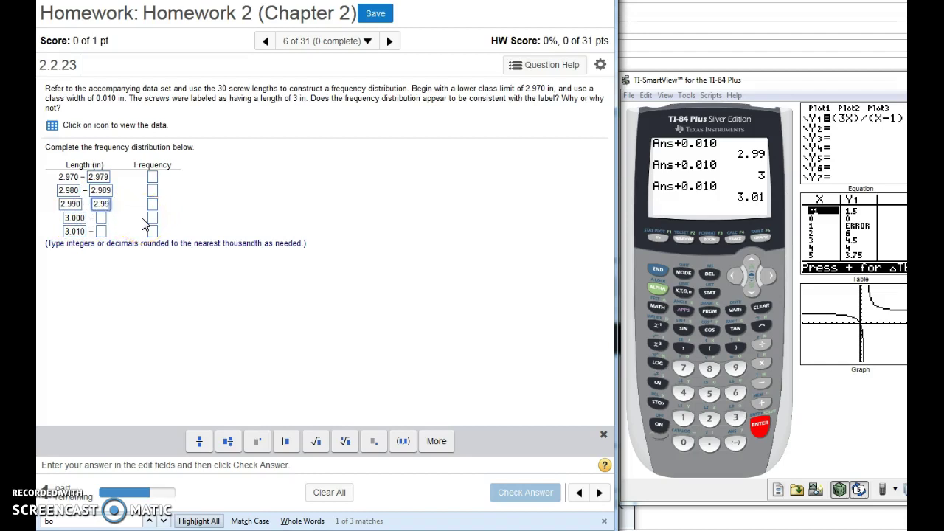
{"action": "left_click", "coordinate": [101, 218]}
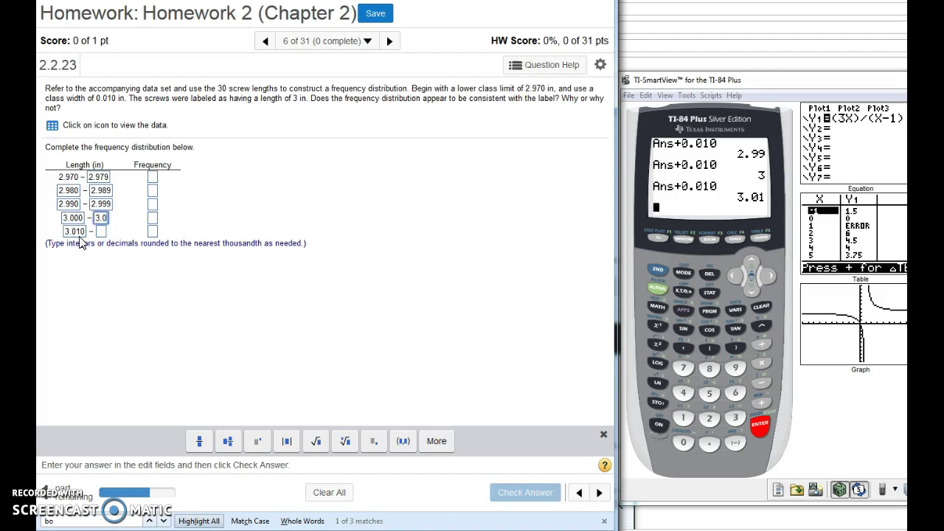
- Enter upper limits 3.009 and 3.019 for the fourth and fifth classes
{"action": "type", "text": "3.009"}
{"action": "left_click", "coordinate": [101, 231]}
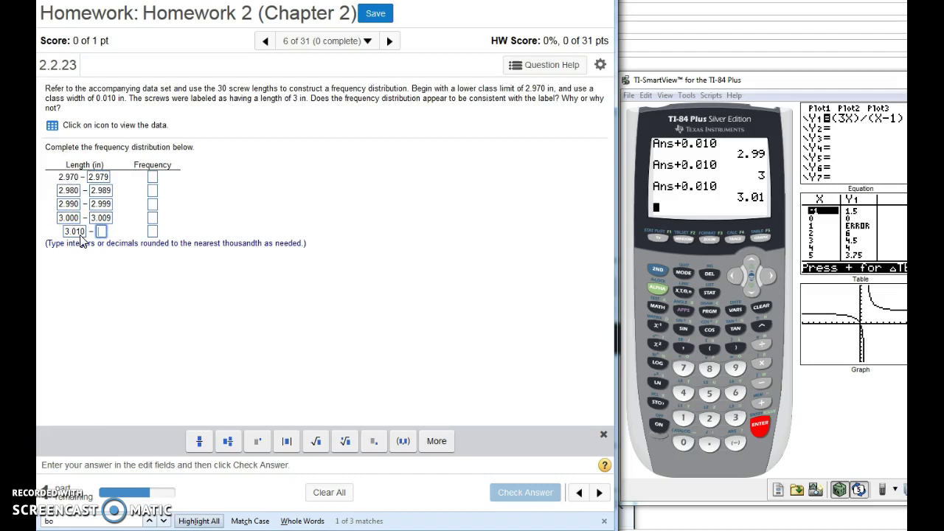
{"action": "left_click", "coordinate": [132, 236]}
{"action": "type", "text": "3.0"}
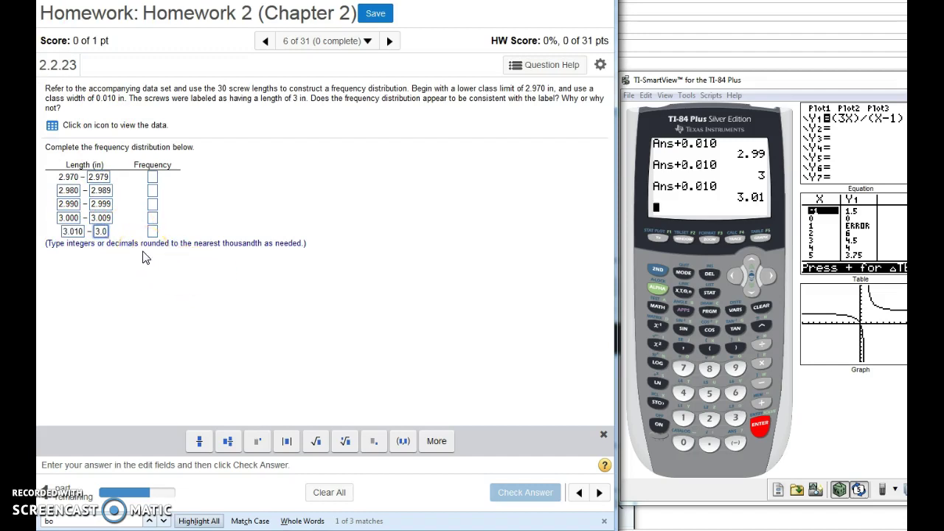
{"action": "type", "text": "19"}
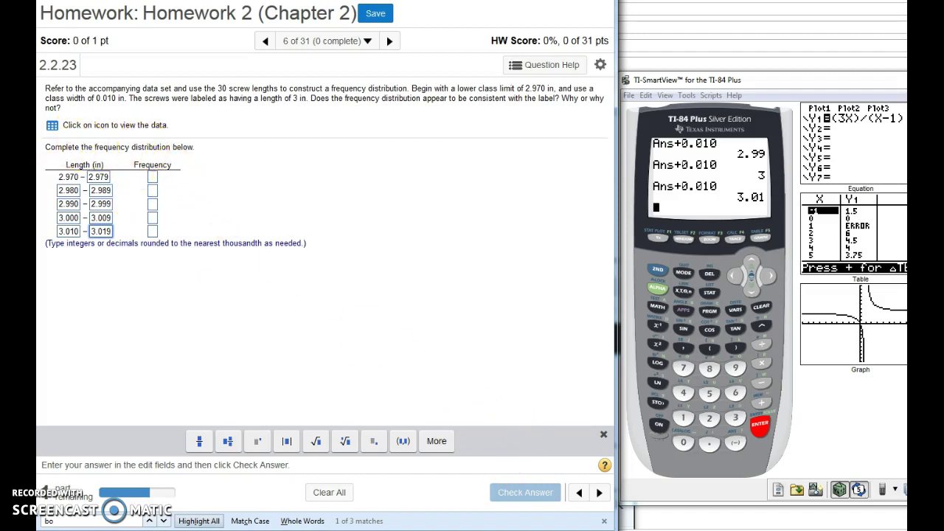
- Open the Data Table of 30 screw lengths
{"action": "left_click", "coordinate": [52, 125]}
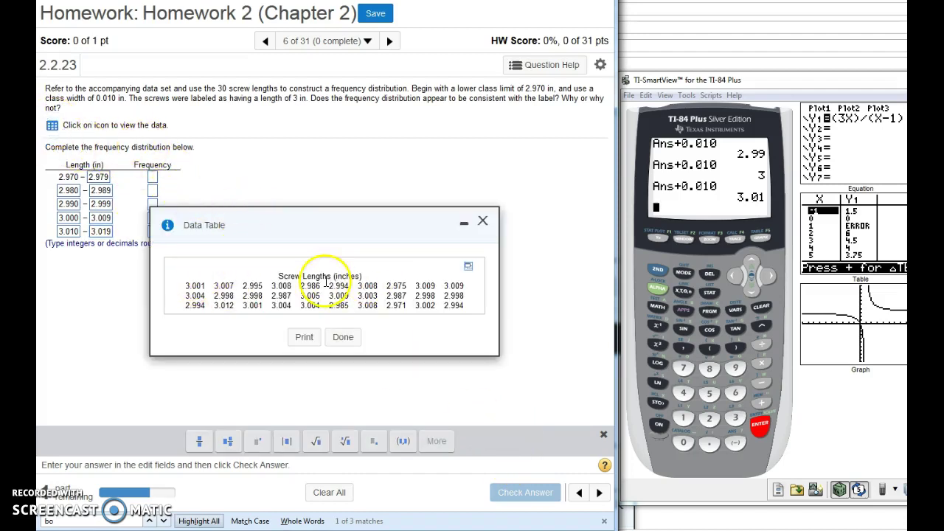